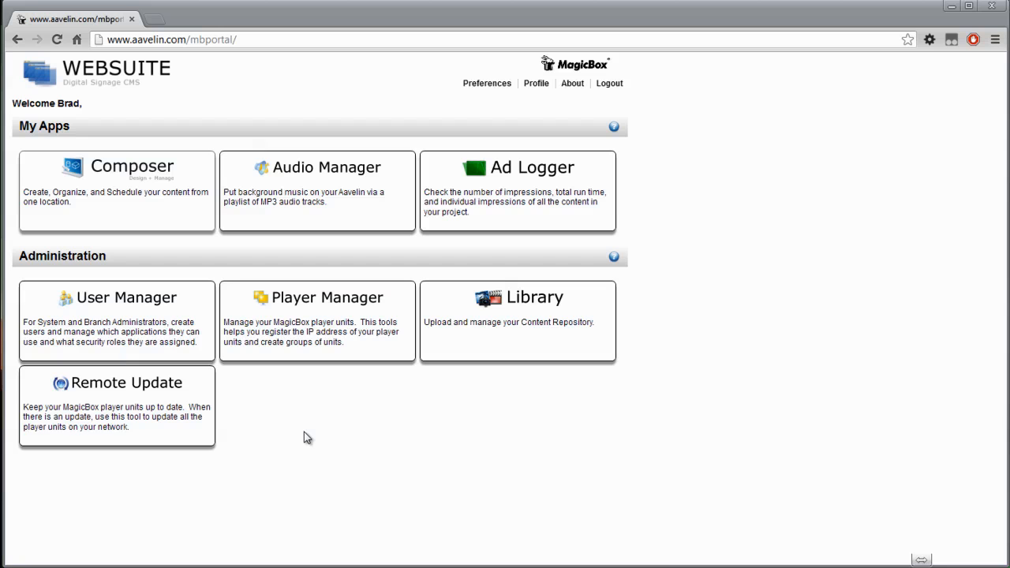
# Enable the Use Additional Playlists Feature in the system preferences.
pyautogui.click(488, 86)
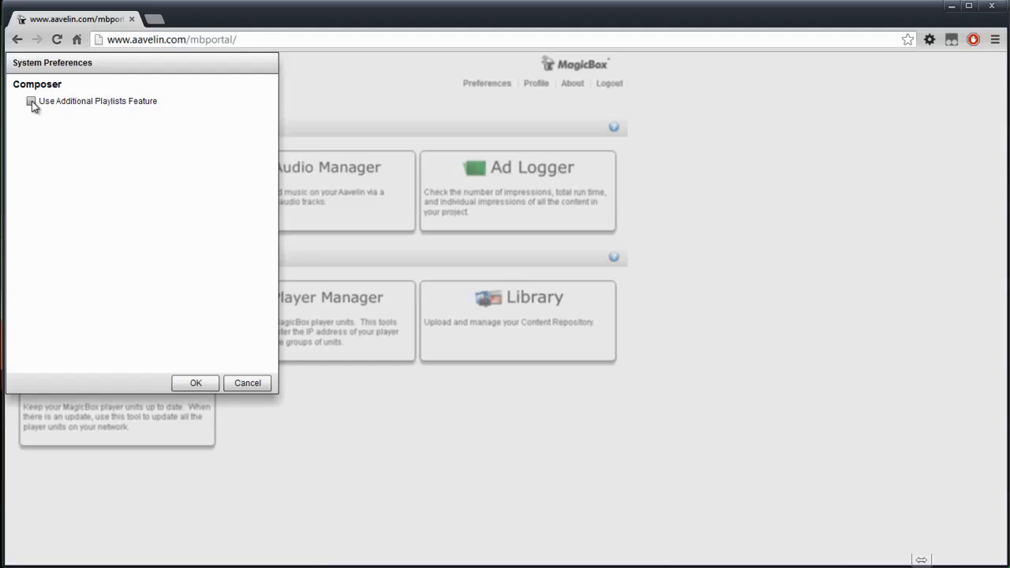
pyautogui.click(31, 101)
pyautogui.click(196, 383)
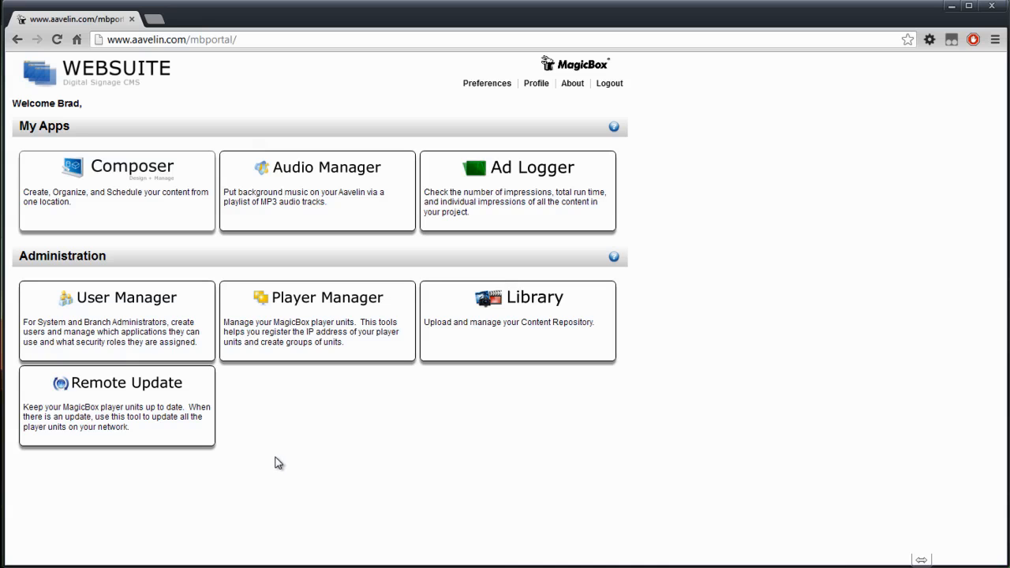
# Open the SignMate - University player in Player Manager for editing and enable Use Server Publish.
pyautogui.click(338, 330)
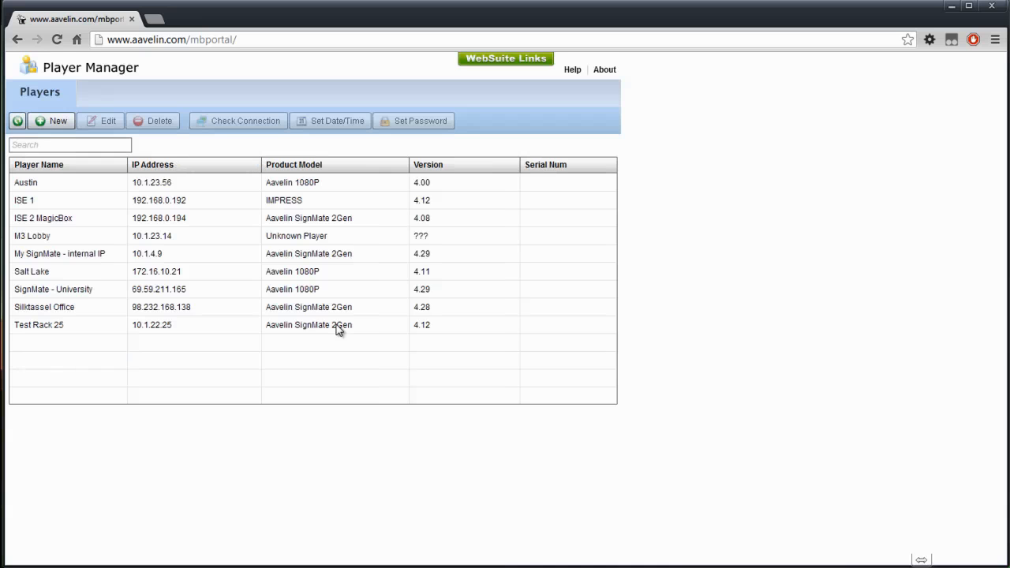
pyautogui.click(82, 292)
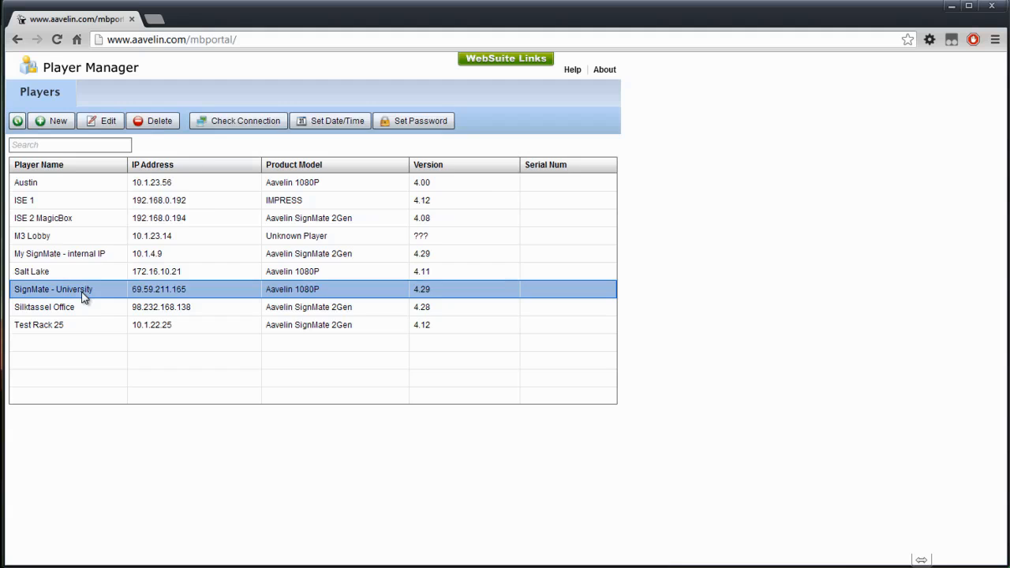
pyautogui.doubleClick(82, 293)
pyautogui.click(282, 229)
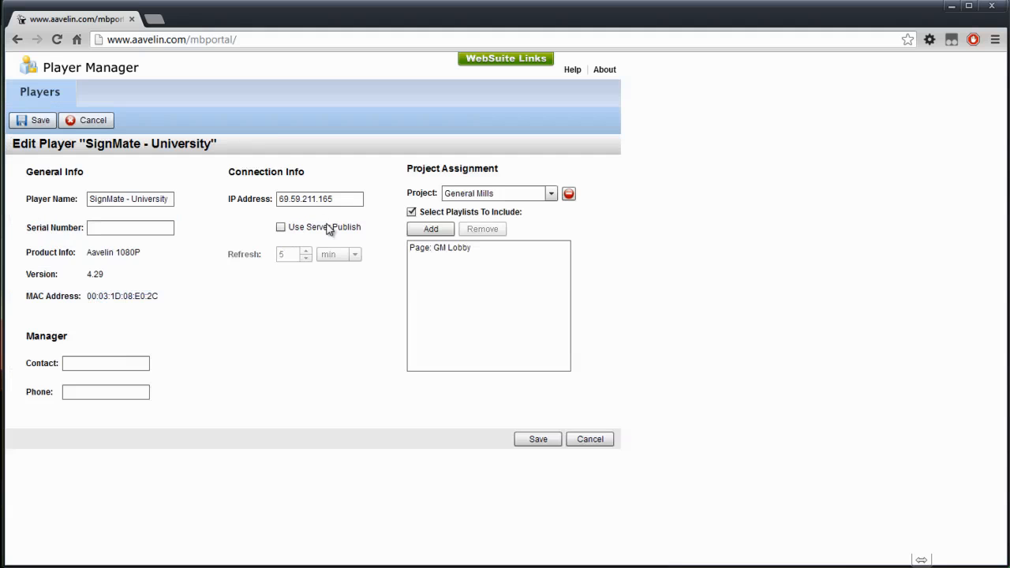
pyautogui.click(282, 228)
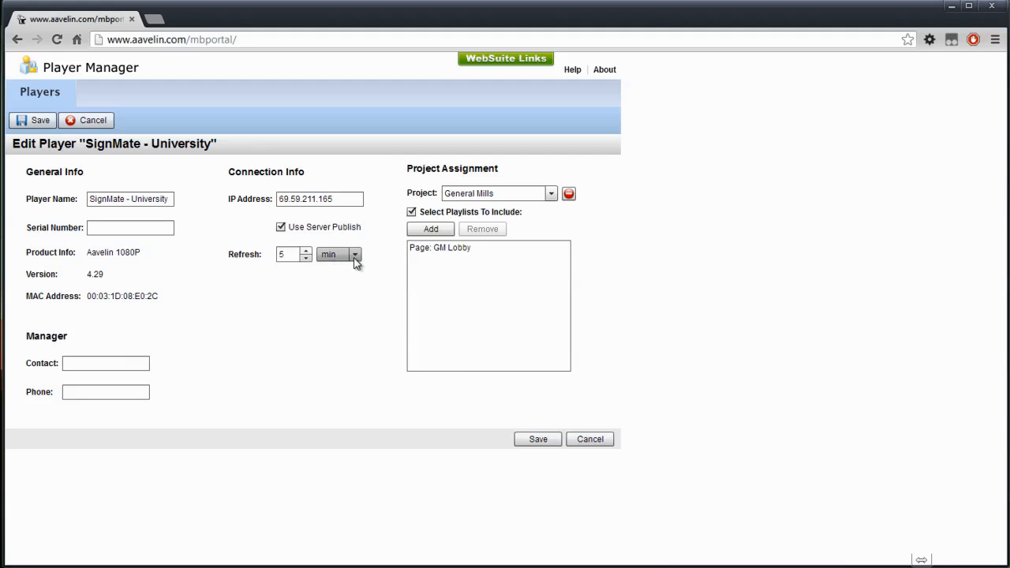
# Assign the player to the Demo-University-720p project.
pyautogui.click(551, 193)
pyautogui.scroll(-1, 552, 256)
pyautogui.moveTo(552, 251); pyautogui.dragTo(553, 223)
pyautogui.click(516, 232)
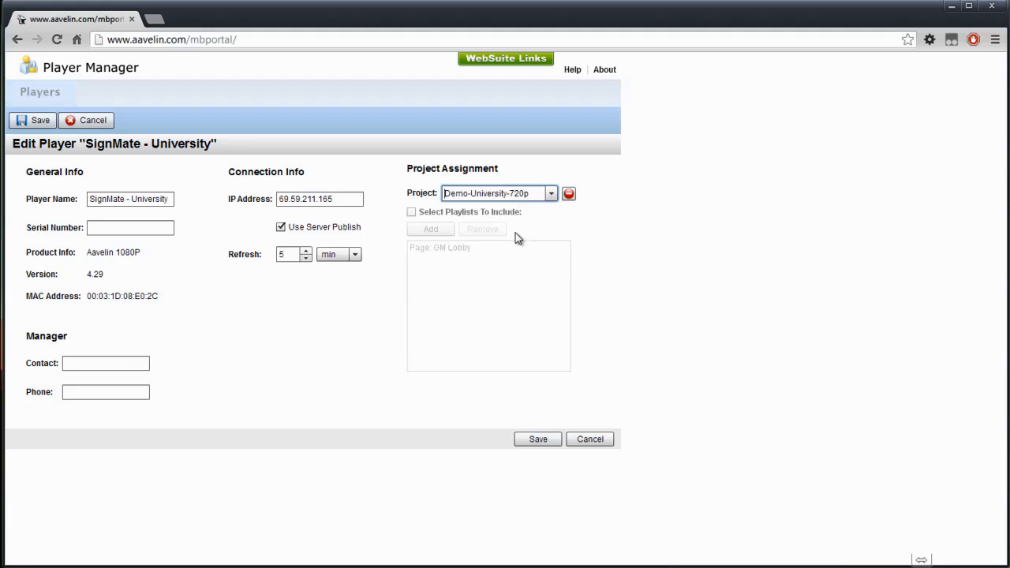
# Turn on Select Playlists To Include and add the Library playlist to the player.
pyautogui.click(411, 212)
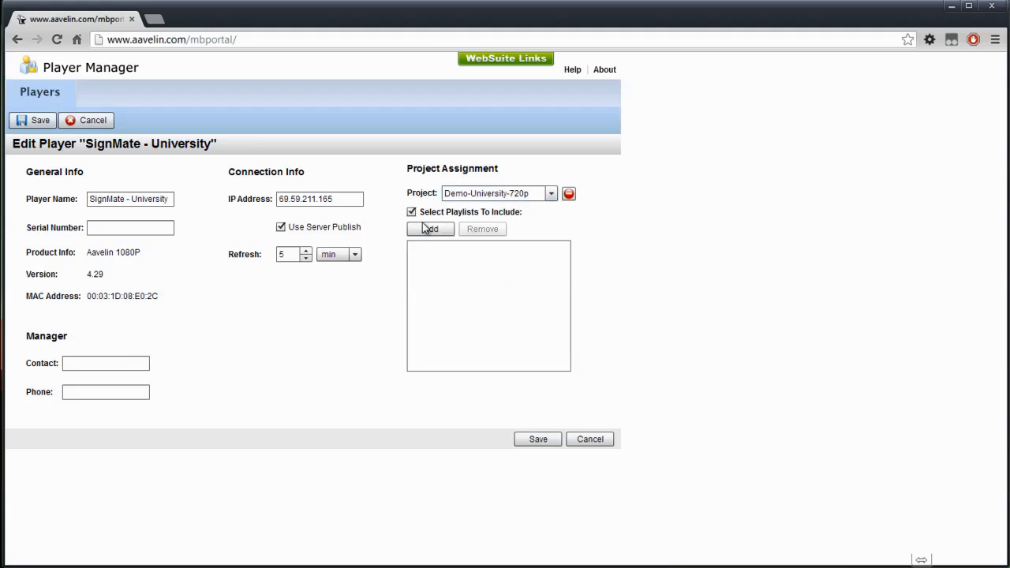
pyautogui.click(426, 228)
pyautogui.click(428, 272)
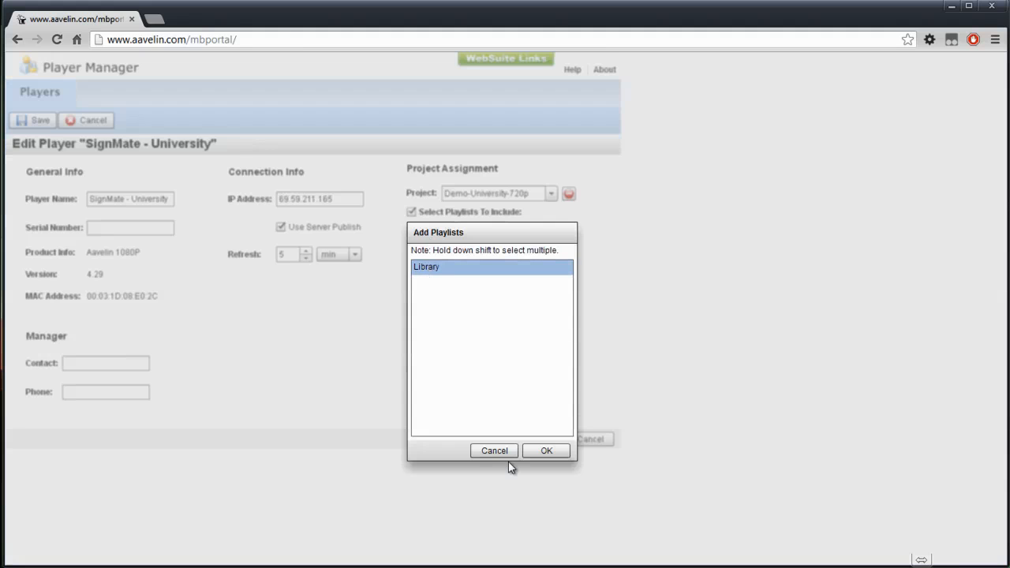
pyautogui.click(562, 452)
# Save the player and agree to update its publish settings on the unit now.
pyautogui.click(540, 439)
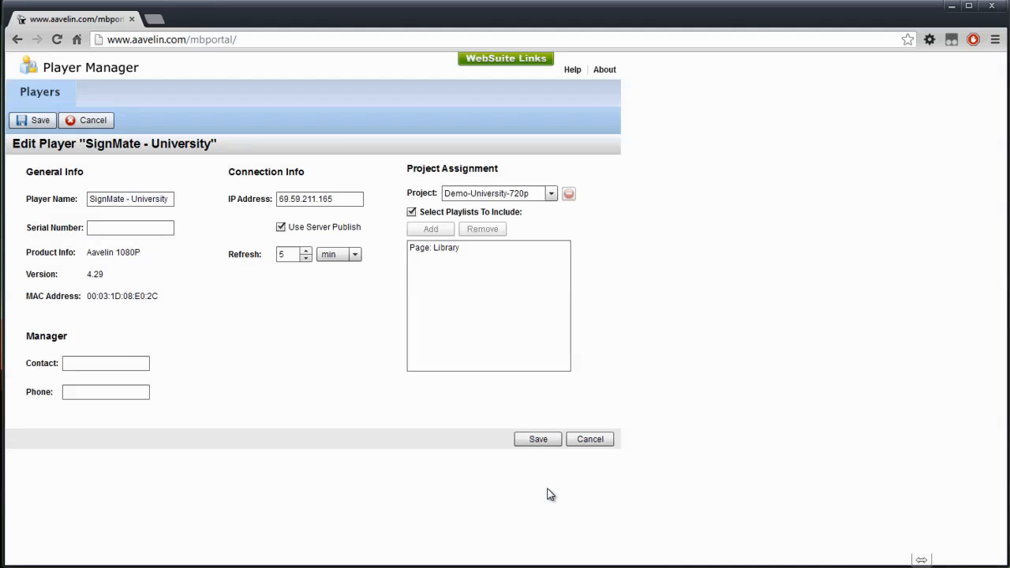
pyautogui.click(539, 442)
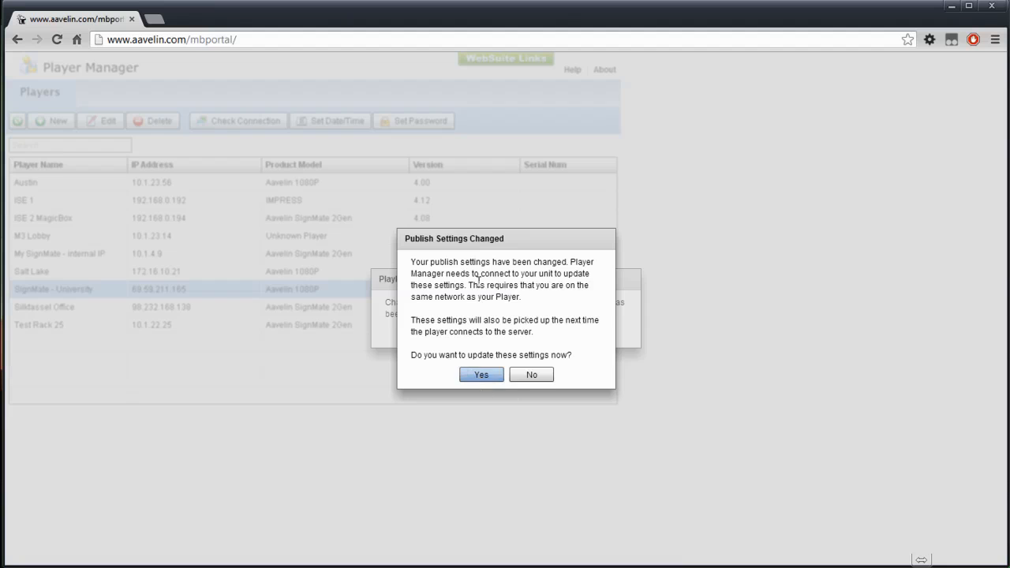
pyautogui.click(481, 375)
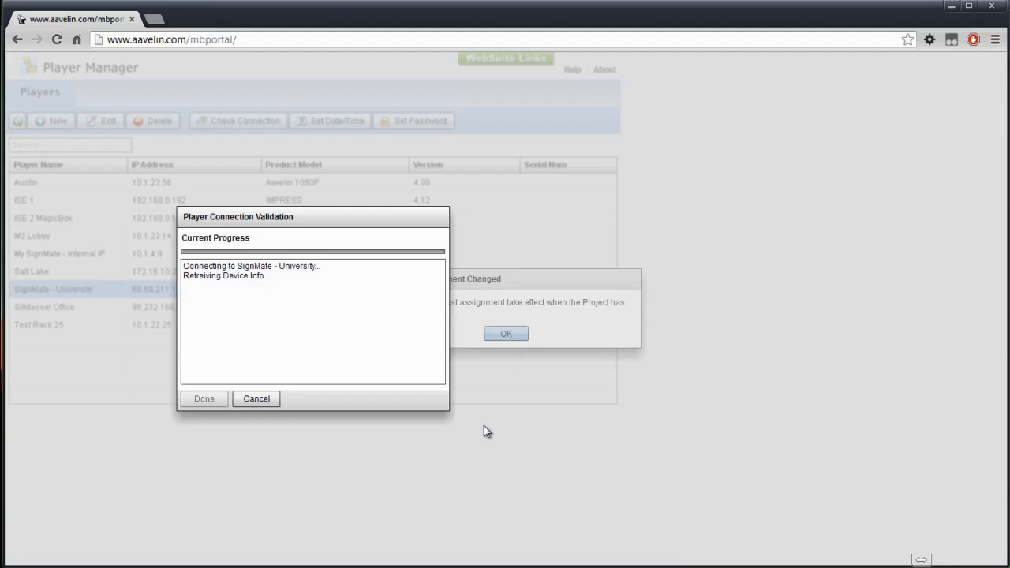
# Enter the player unit's password to complete the connection, then finish and acknowledge the playlist assignment notice.
pyautogui.write('********')
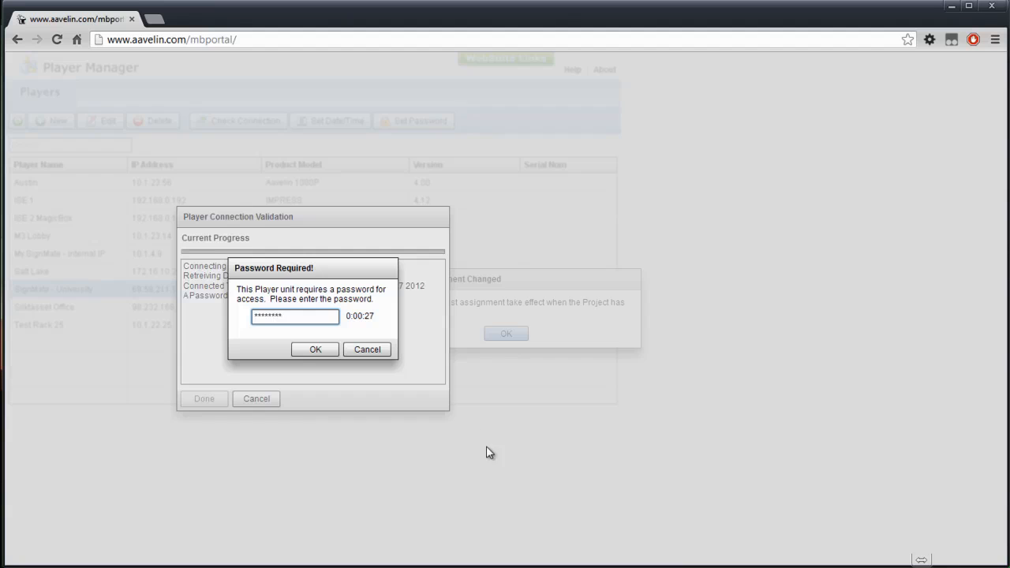
pyautogui.click(313, 350)
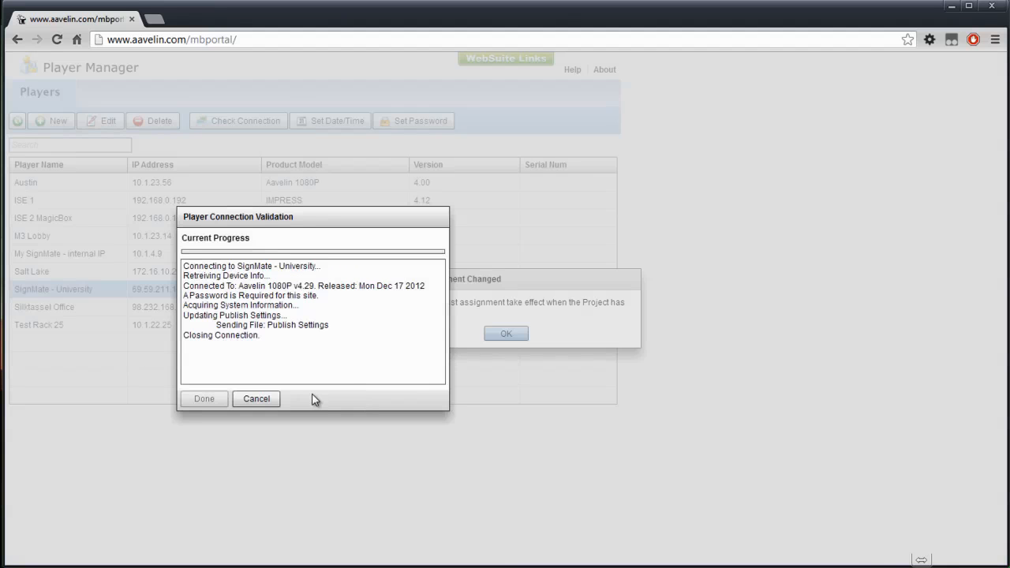
pyautogui.click(210, 397)
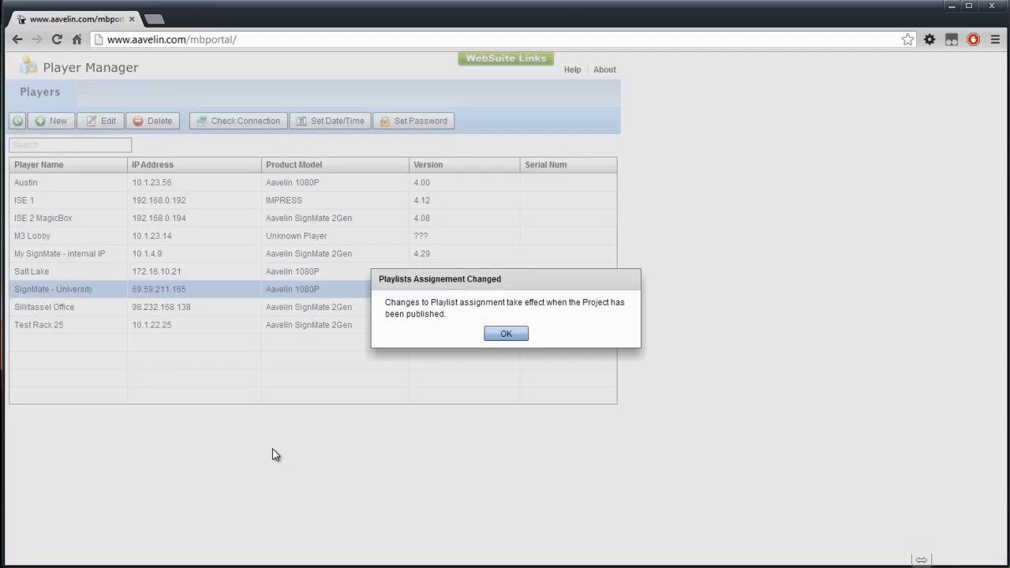
pyautogui.click(509, 335)
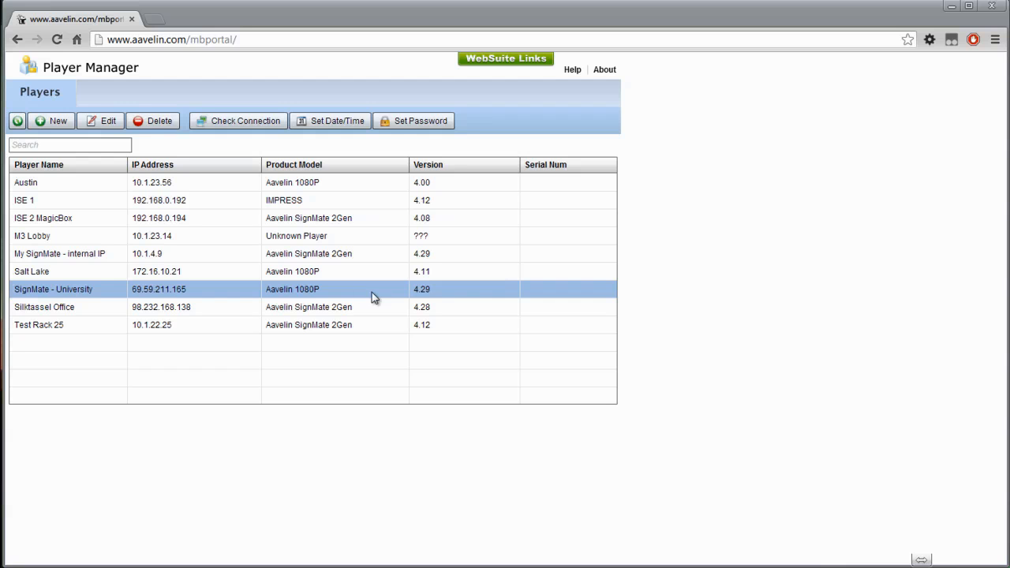
# Publish the Demo-University-720p project to the server for the SignMate - University player.
pyautogui.moveTo(510, 58)
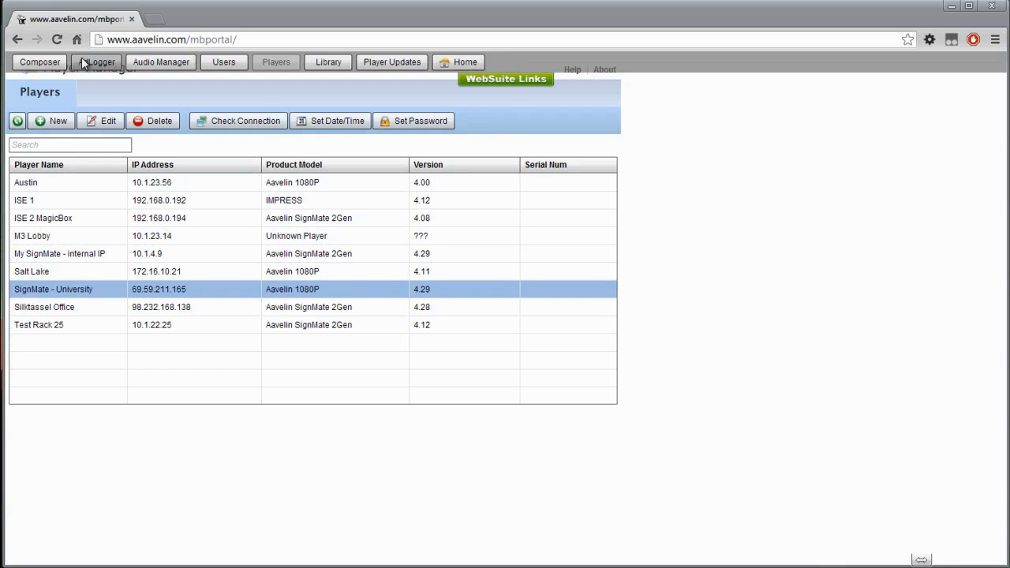
pyautogui.click(40, 62)
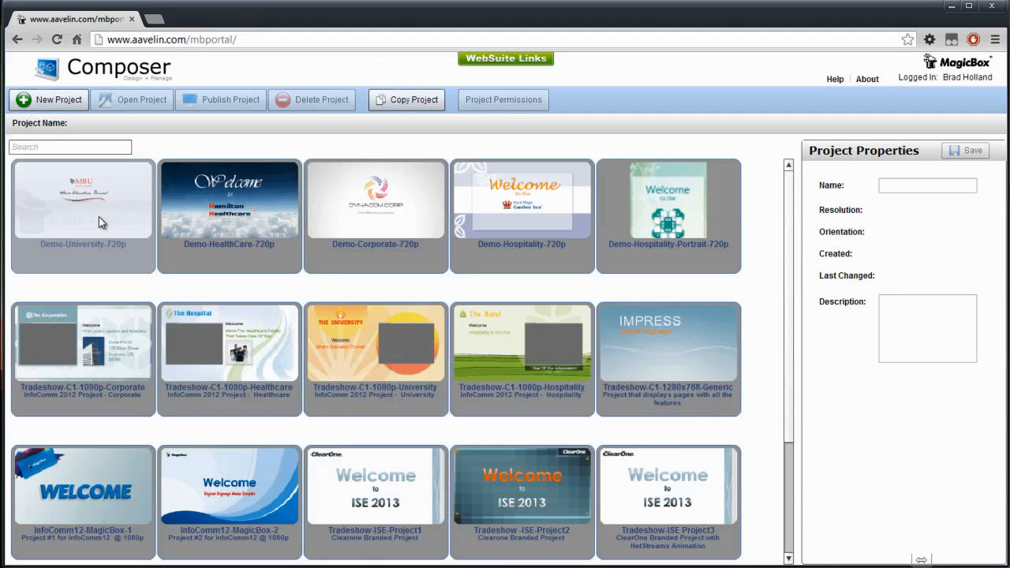
pyautogui.click(99, 216)
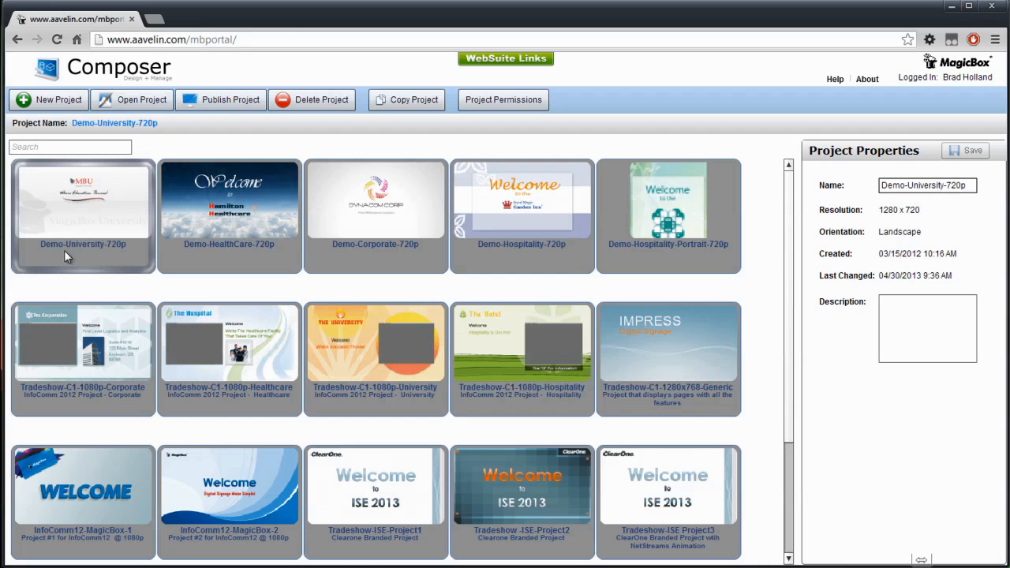
pyautogui.click(231, 101)
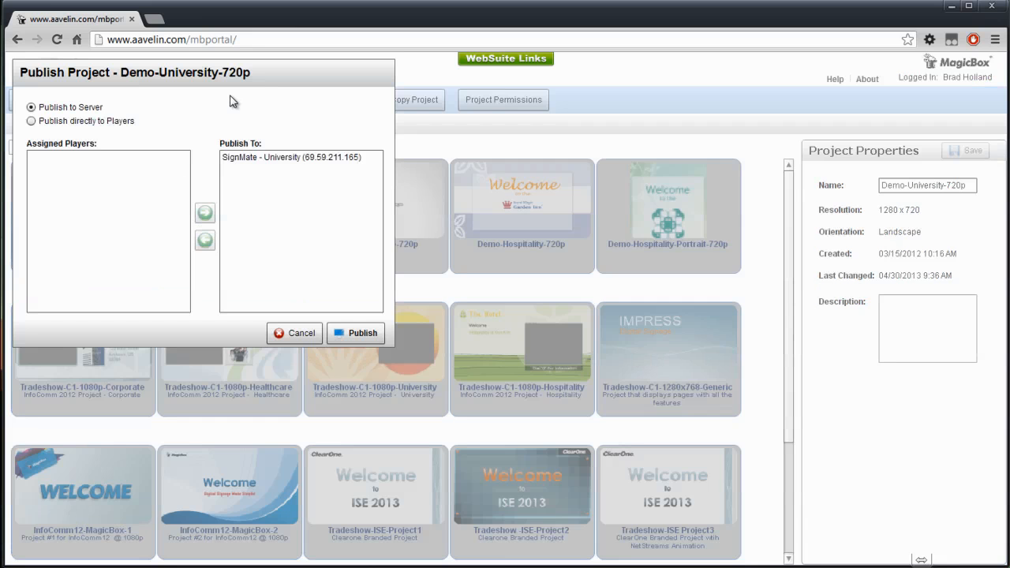
pyautogui.click(237, 162)
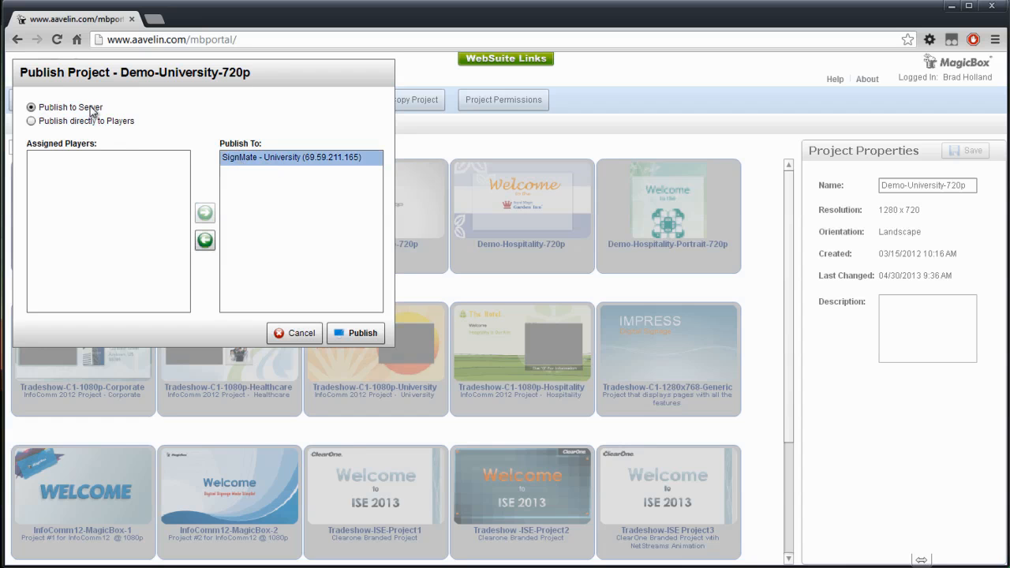
pyautogui.click(354, 333)
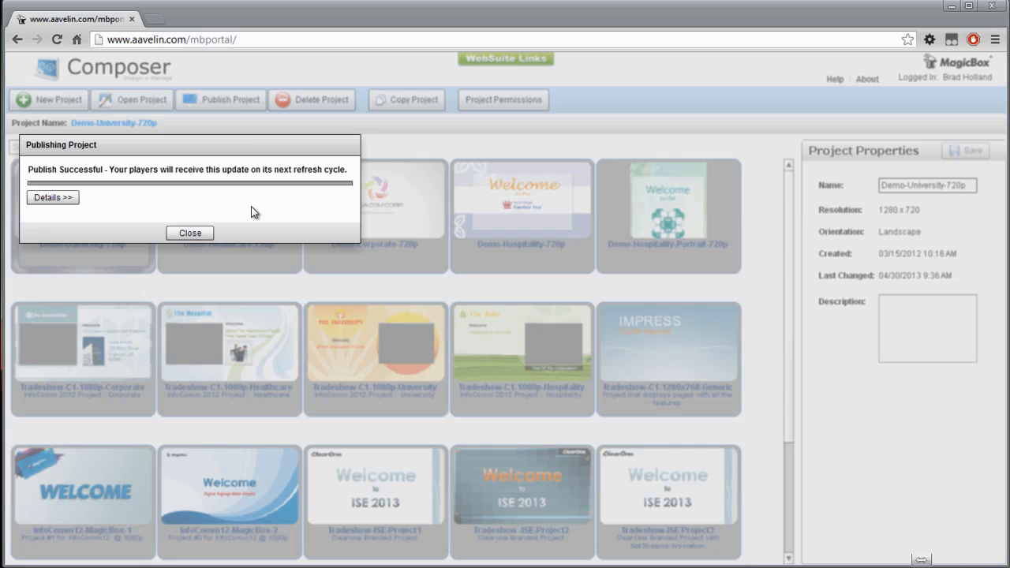
pyautogui.click(191, 233)
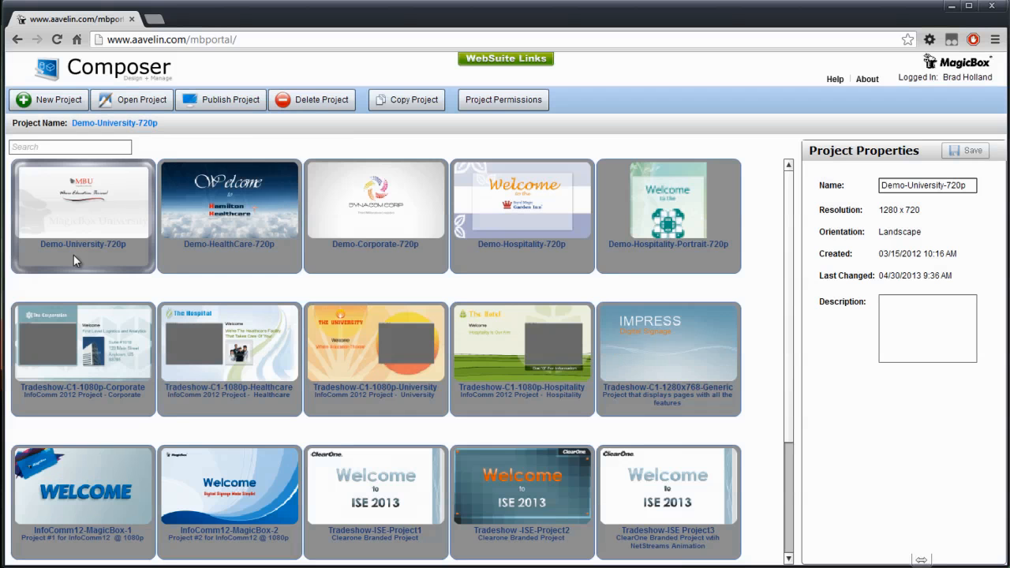
# Open the Demo-University-720p project to review its pages.
pyautogui.doubleClick(62, 196)
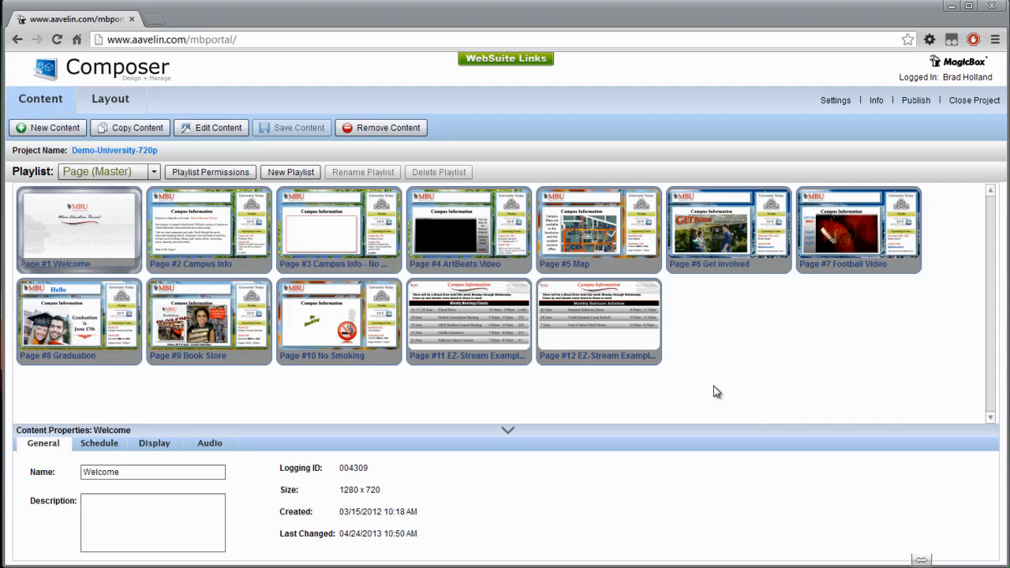
# Reopen the SignMate - University player, reselect the Demo-University-720p project, and save it.
pyautogui.moveTo(503, 59)
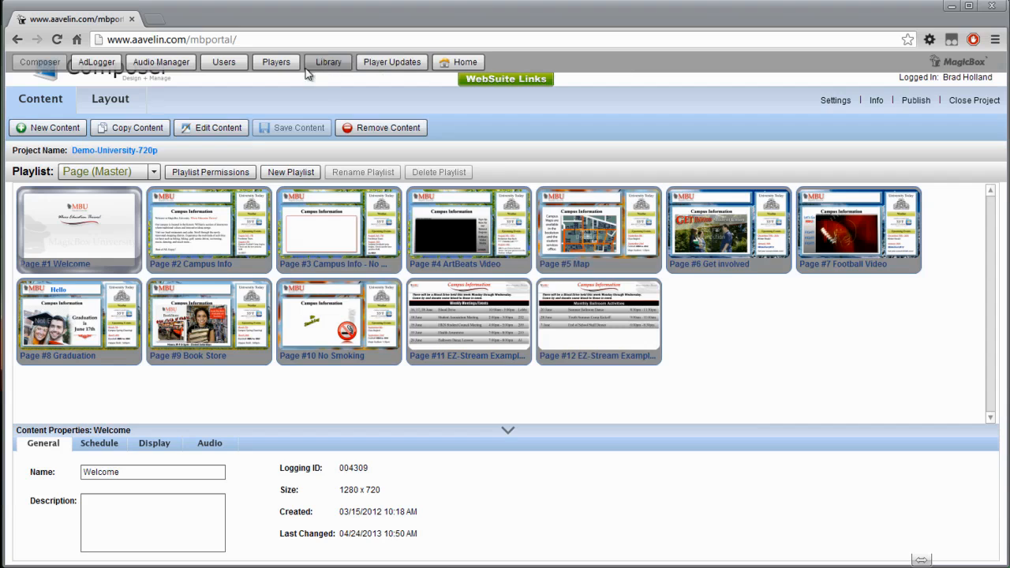
pyautogui.click(276, 61)
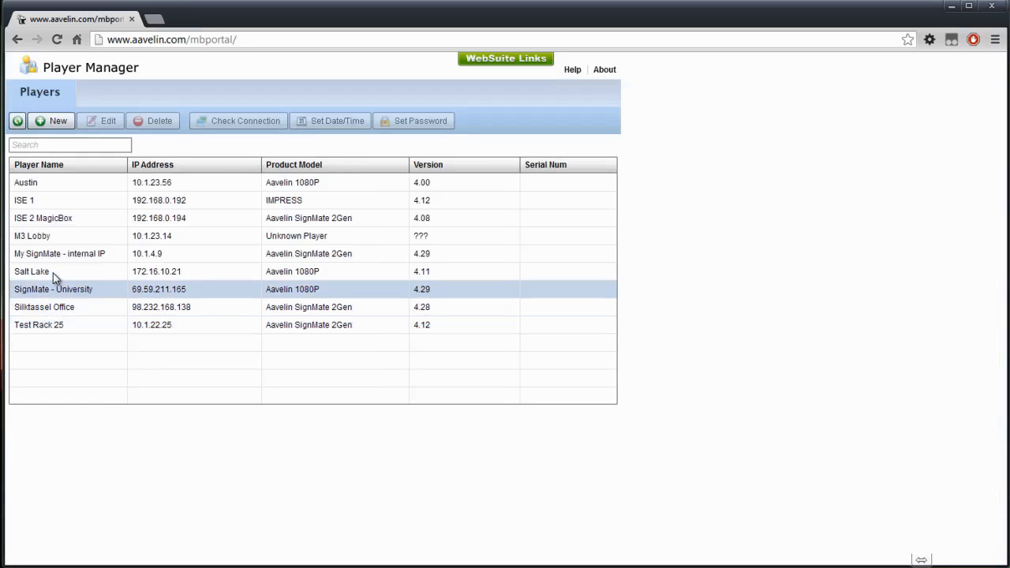
pyautogui.doubleClick(54, 287)
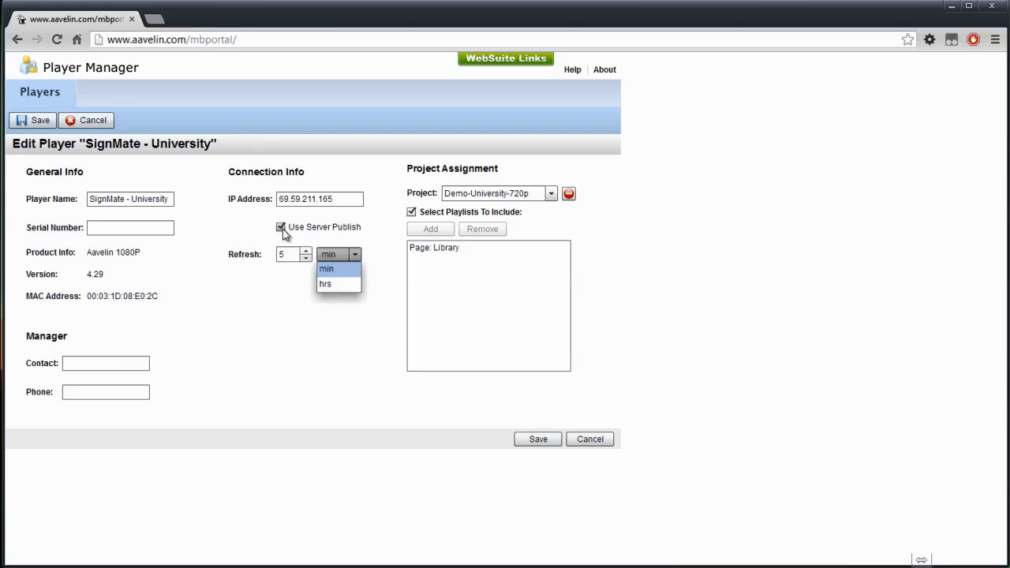
pyautogui.click(550, 195)
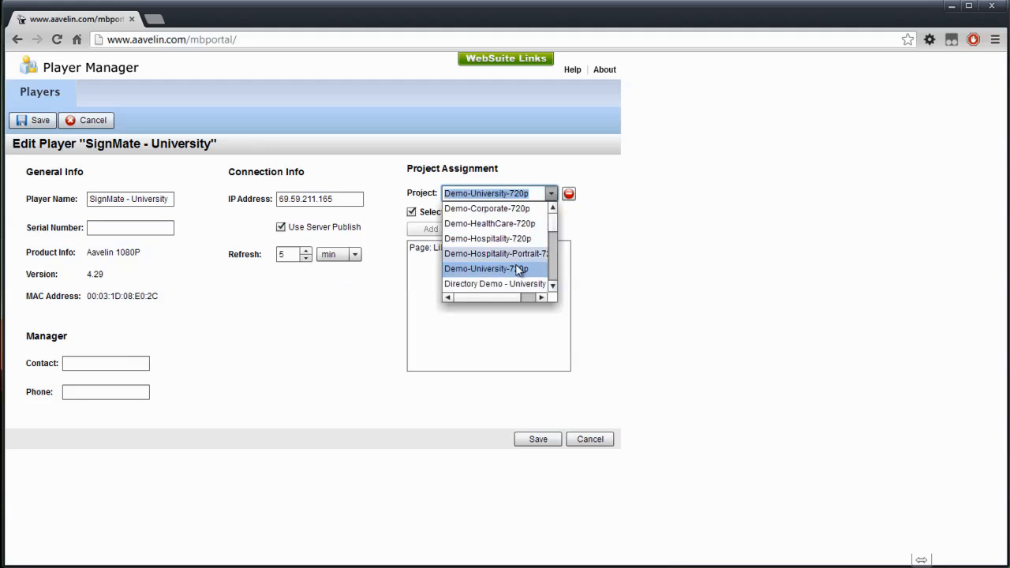
pyautogui.click(521, 267)
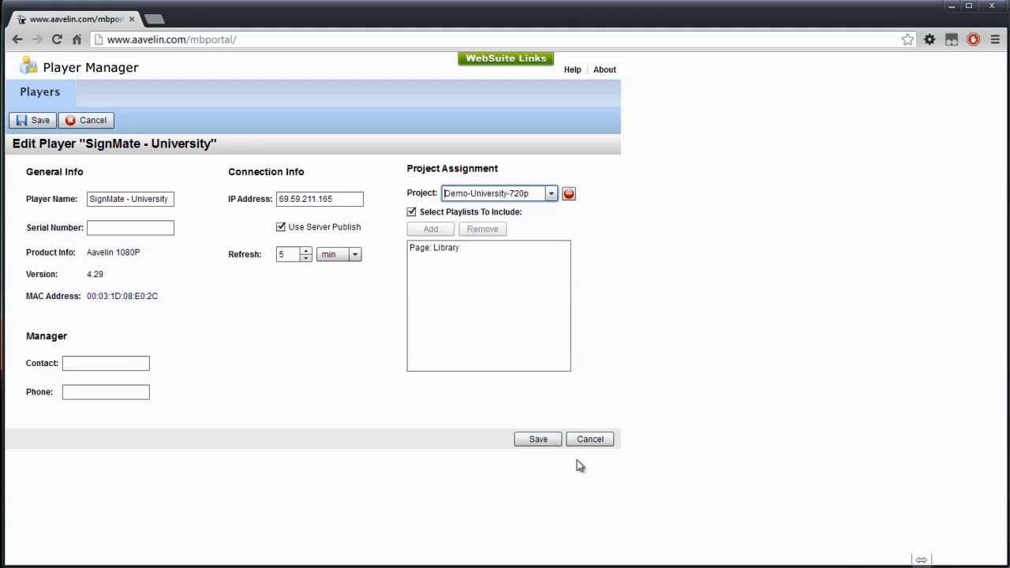
pyautogui.click(553, 439)
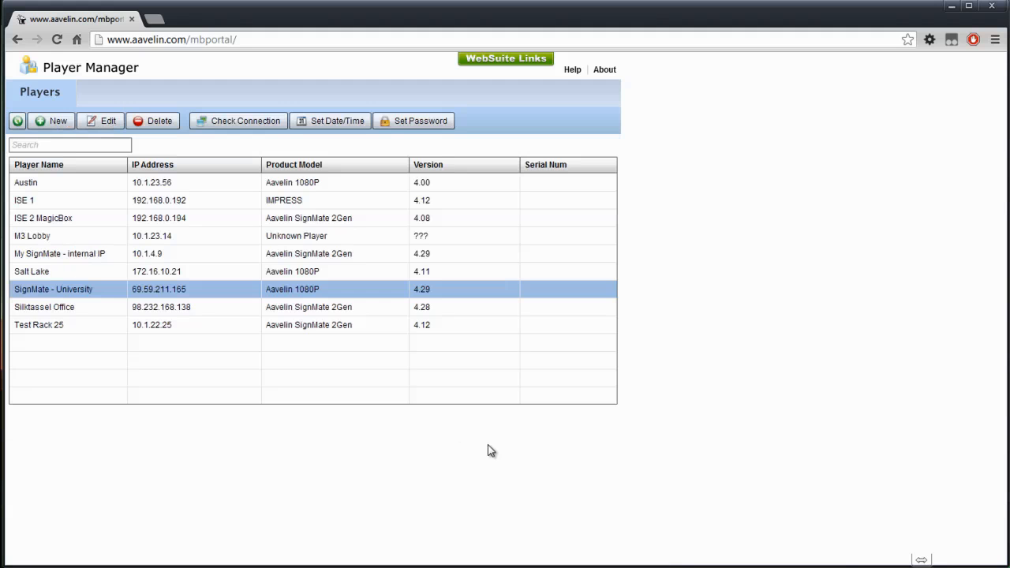
# Open the Demo-University-720p project in Composer and close it again.
pyautogui.moveTo(510, 61)
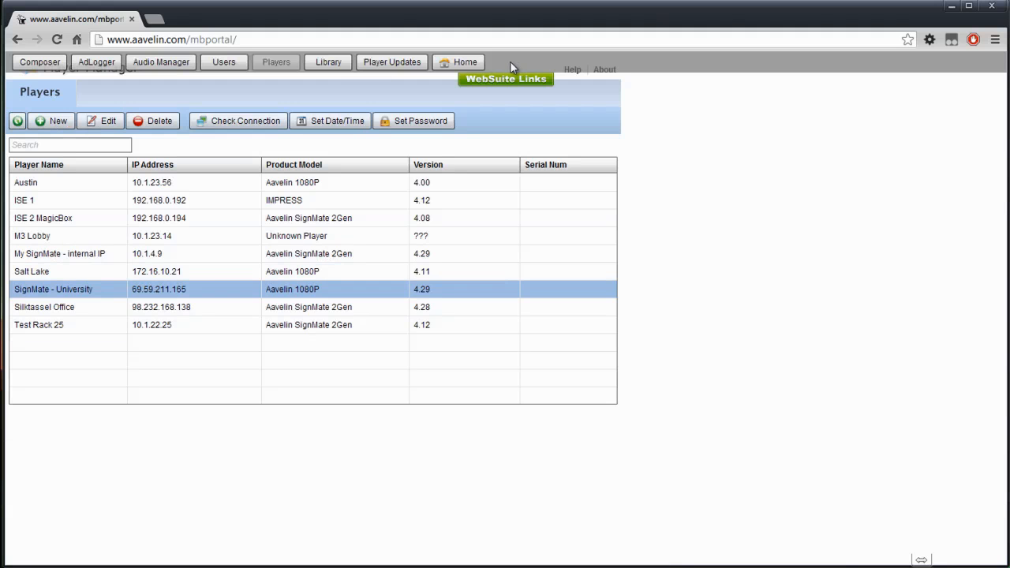
pyautogui.click(28, 63)
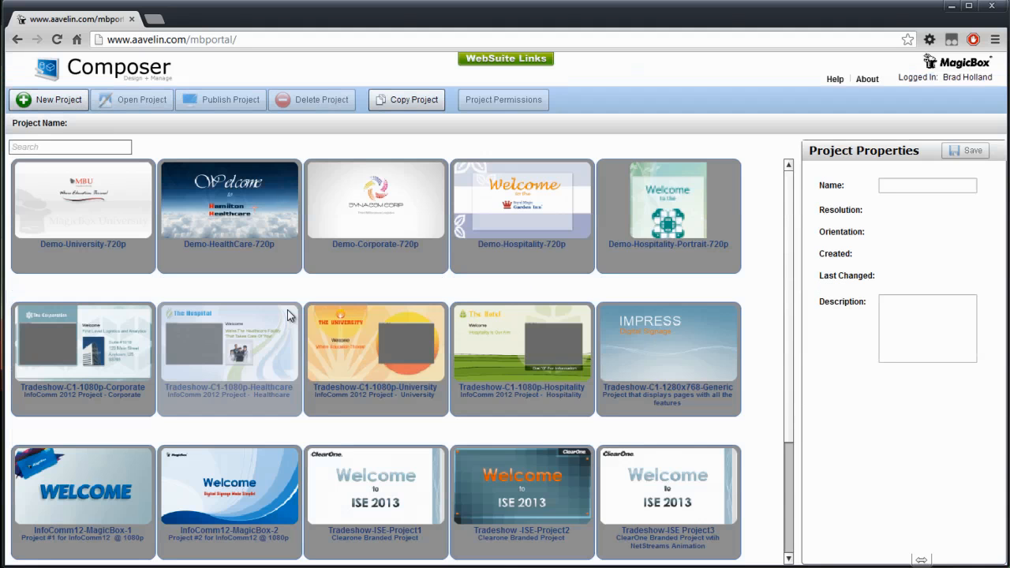
pyautogui.doubleClick(83, 215)
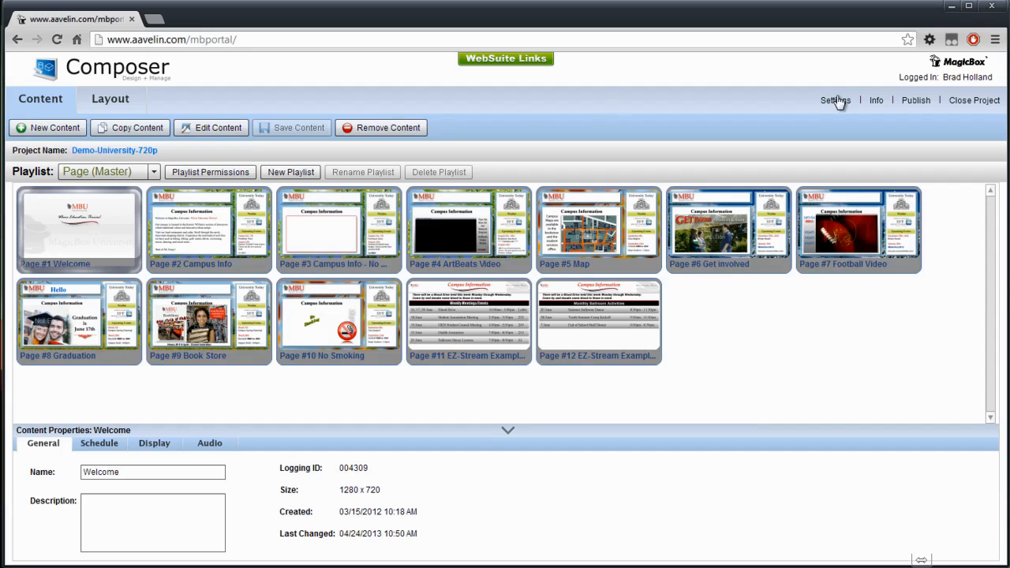
pyautogui.click(973, 101)
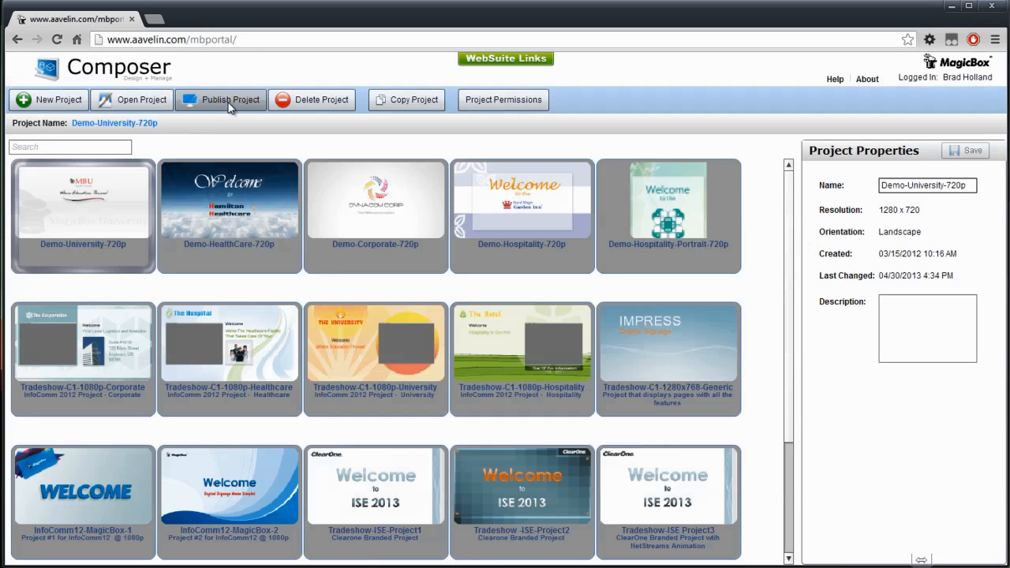